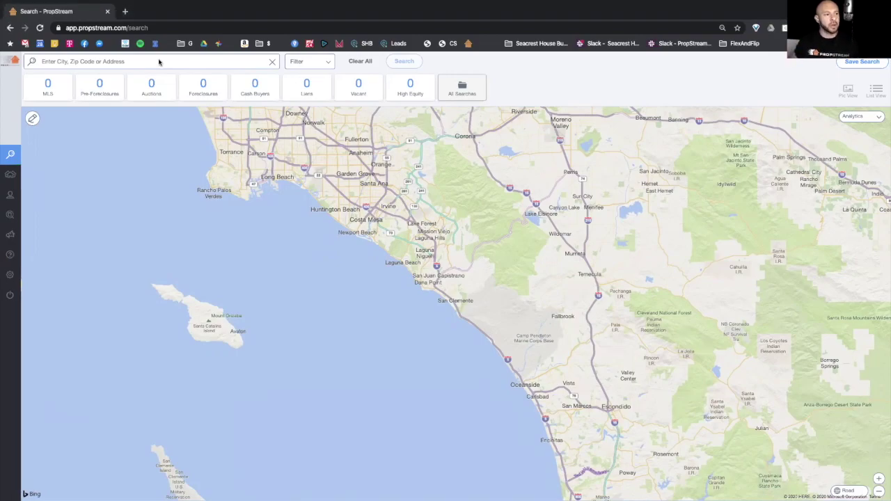
Reload the recent Talbot St, North Port search and view its full property details, then close them.
left_click(98, 62)
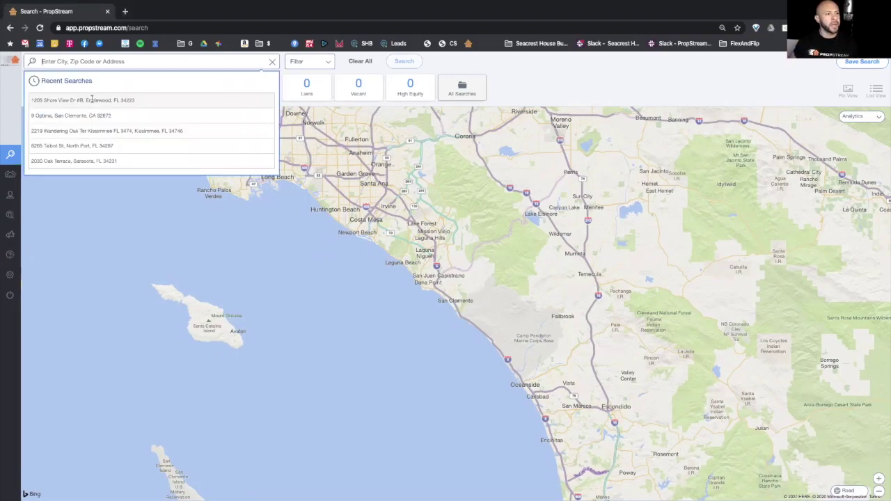
left_click(86, 148)
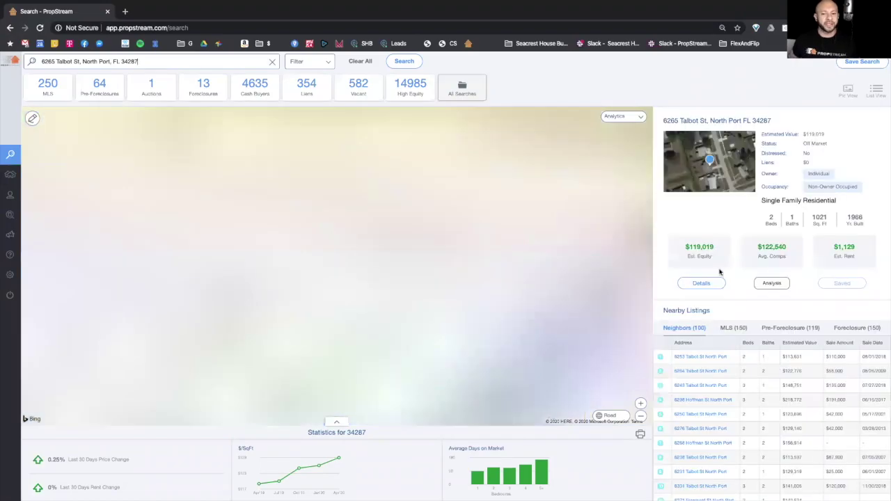
left_click(702, 284)
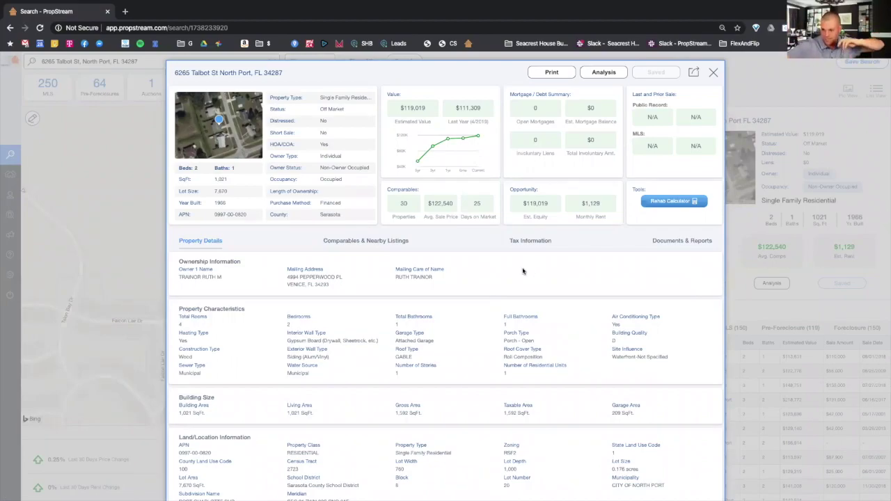
left_click(713, 74)
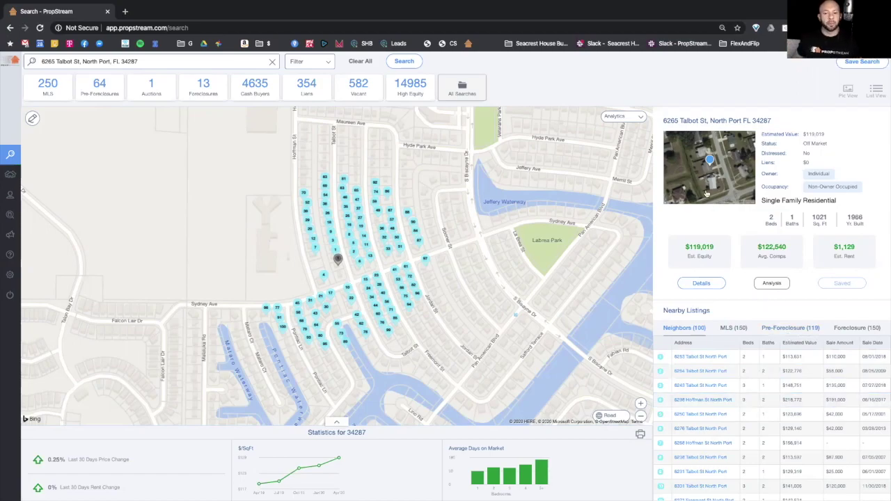
Scroll through the Nearby Listings: 100 neighbours, 150 MLS and 119 pre-foreclosures.
scroll(699, 451, "down", 3)
scroll(700, 454, "up", 3)
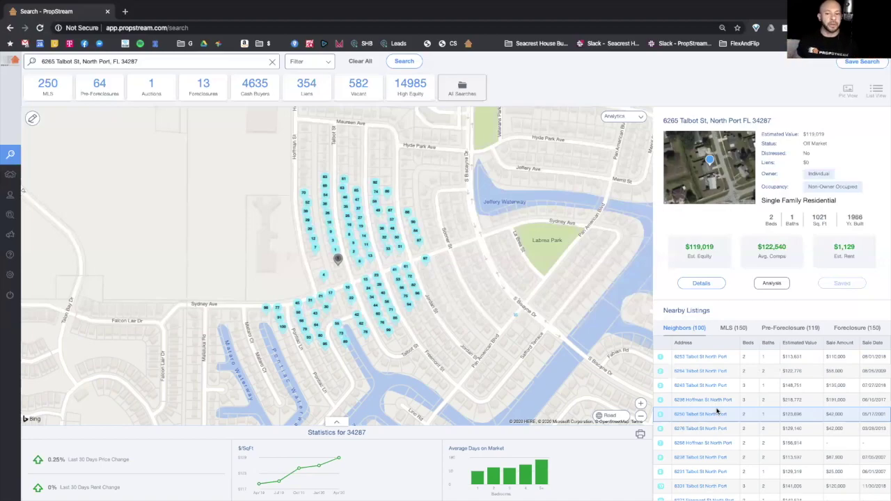
Reopen the North Port property's details showing 2 beds, 1 bath, 1,021 sq ft, built 1966.
left_click(712, 288)
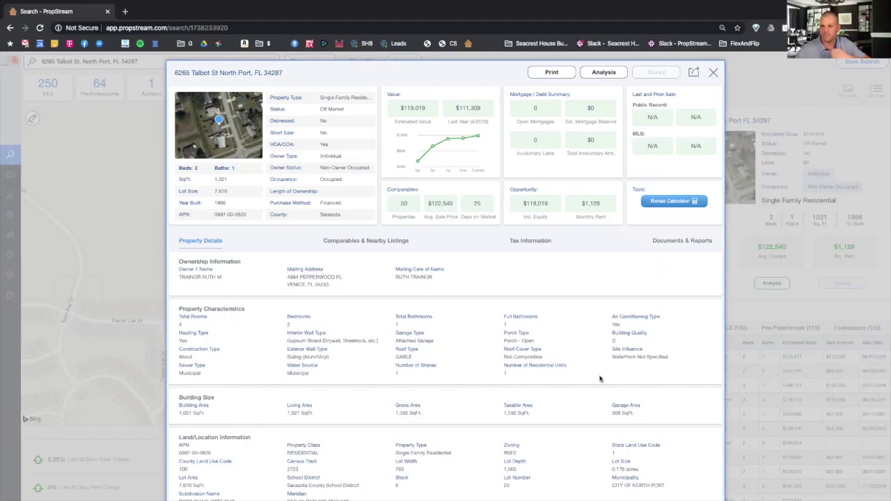
Show the 30 public-record sold comps averaging $122,540 and scroll through the comparable criteria.
left_click(389, 240)
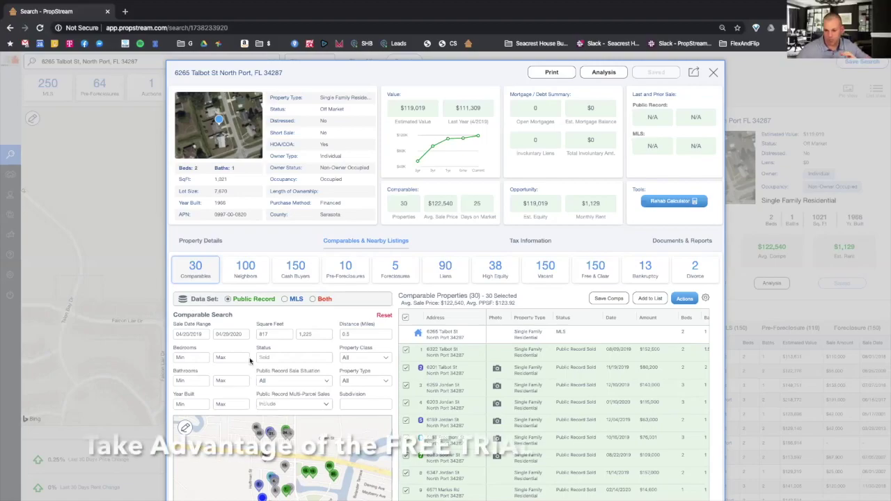
scroll(252, 359, "down", 1)
scroll(251, 359, "down", 2)
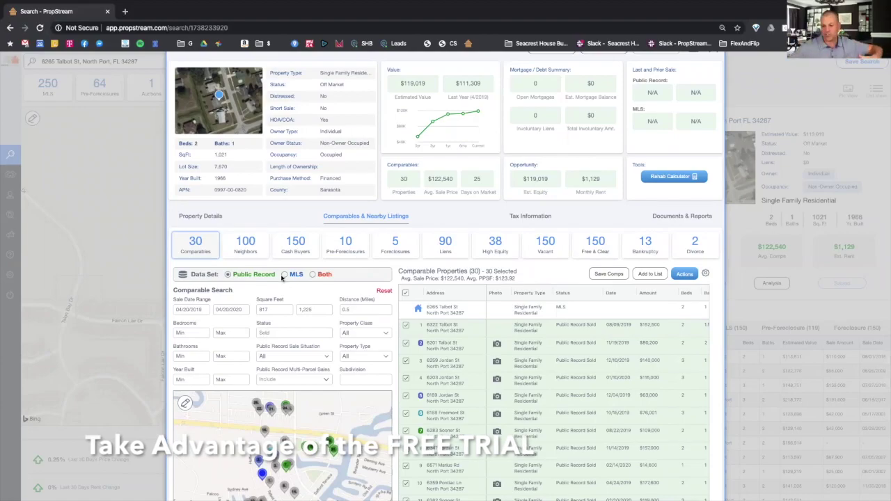
scroll(282, 276, "down", 1)
scroll(282, 277, "down", 1)
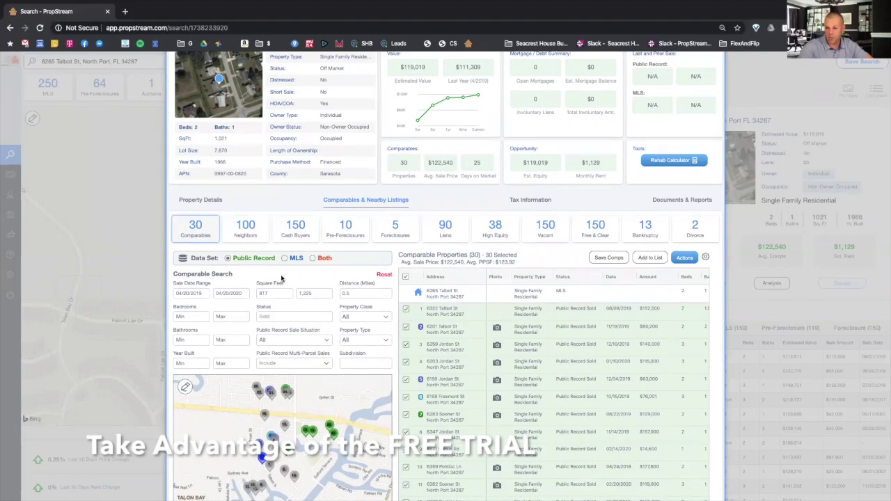
Switch back to the property details information and scroll through it.
left_click(201, 201)
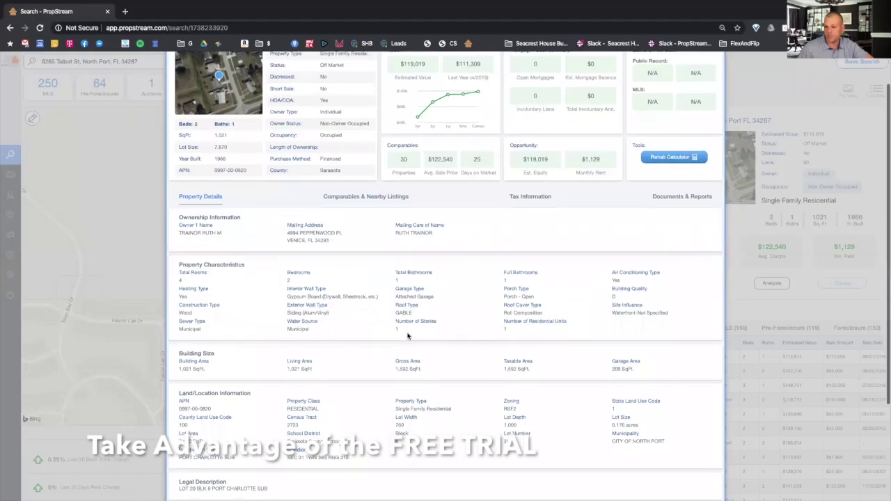
scroll(407, 336, "down", 2)
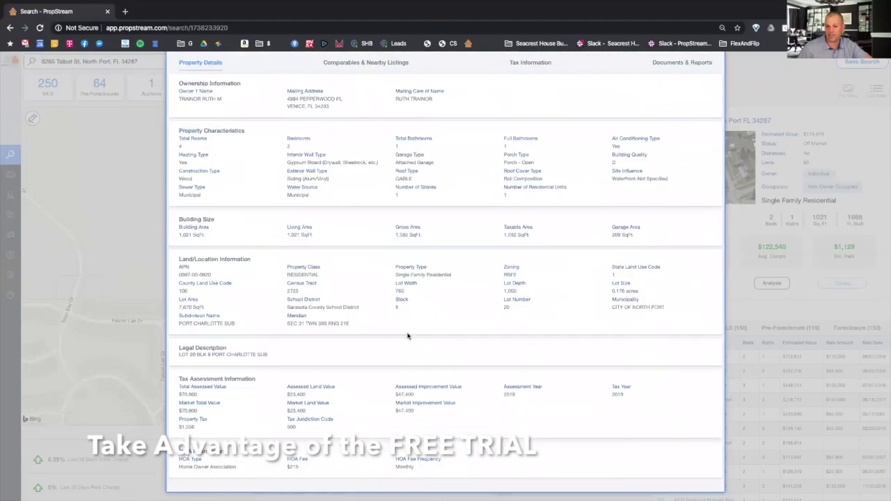
scroll(407, 336, "up", 2)
scroll(408, 334, "up", 3)
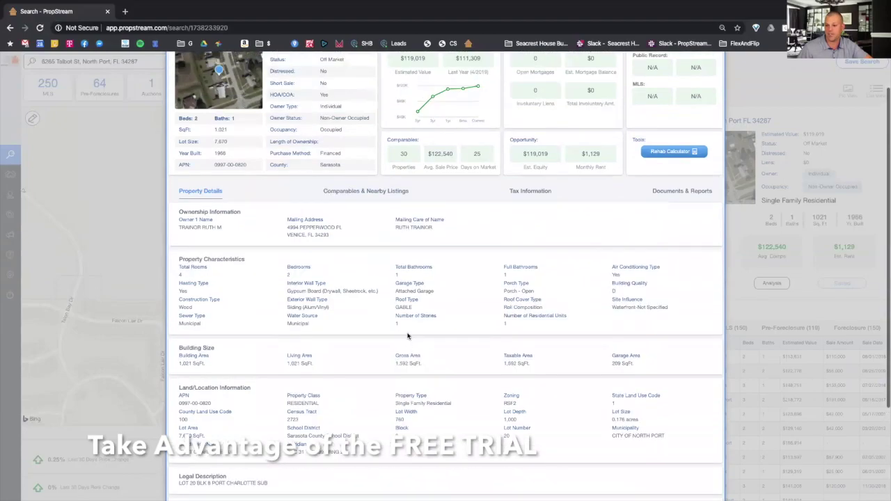
scroll(407, 336, "down", 3)
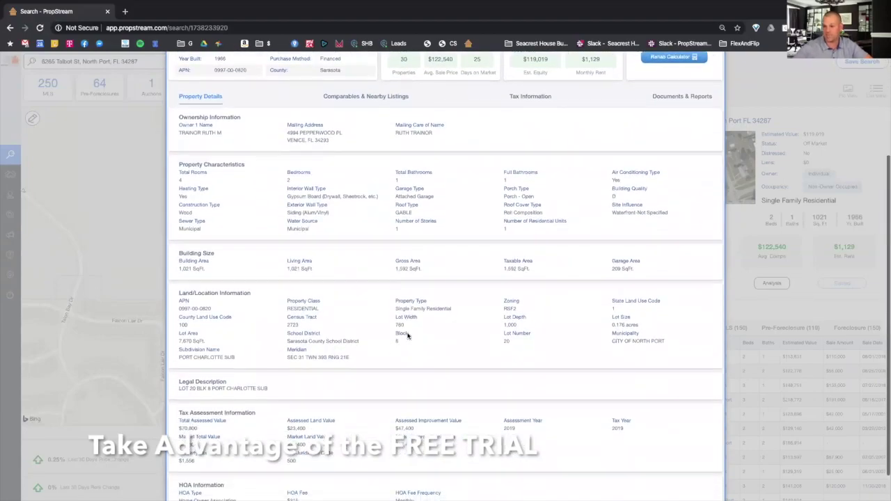
scroll(408, 336, "down", 1)
scroll(408, 337, "up", 2)
scroll(408, 336, "up", 1)
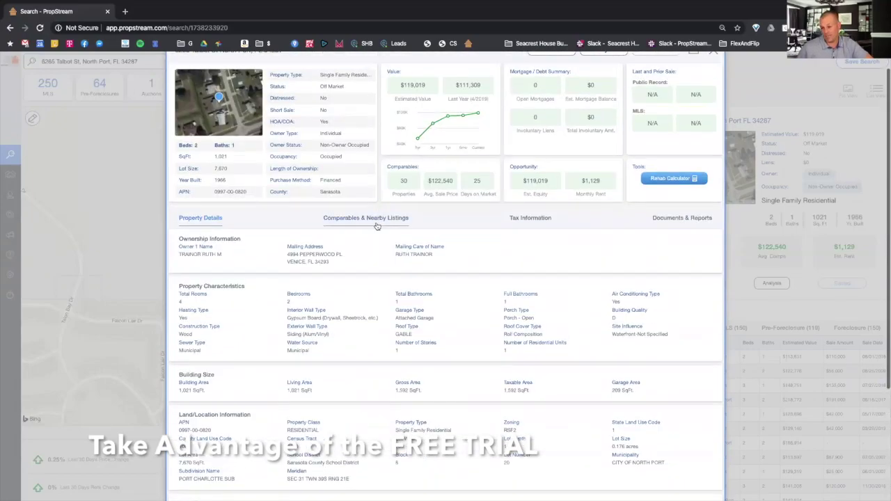
Return to the comparables view with 30 comps averaging $122,540 and $123.92 per sq ft.
left_click(381, 221)
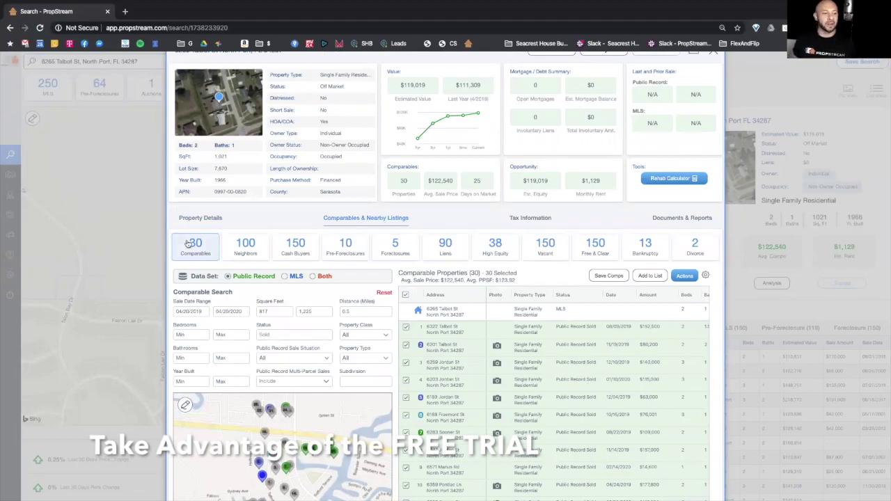
left_click(208, 218)
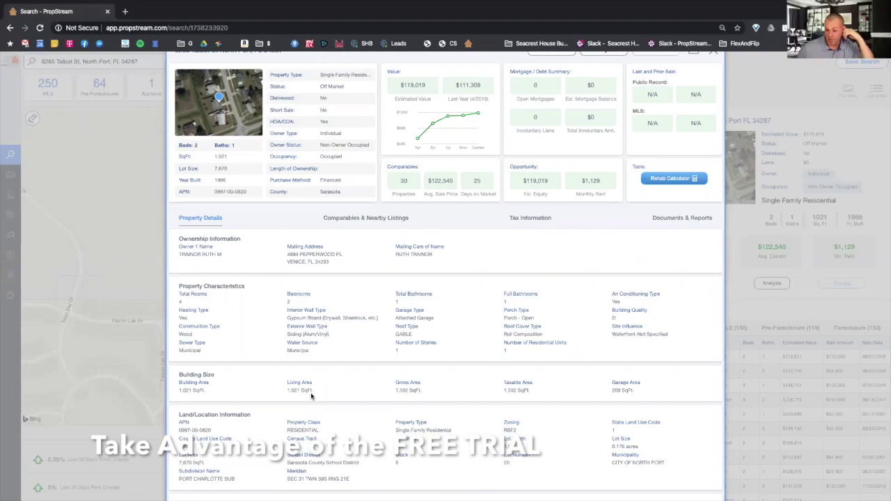
scroll(311, 395, "down", 3)
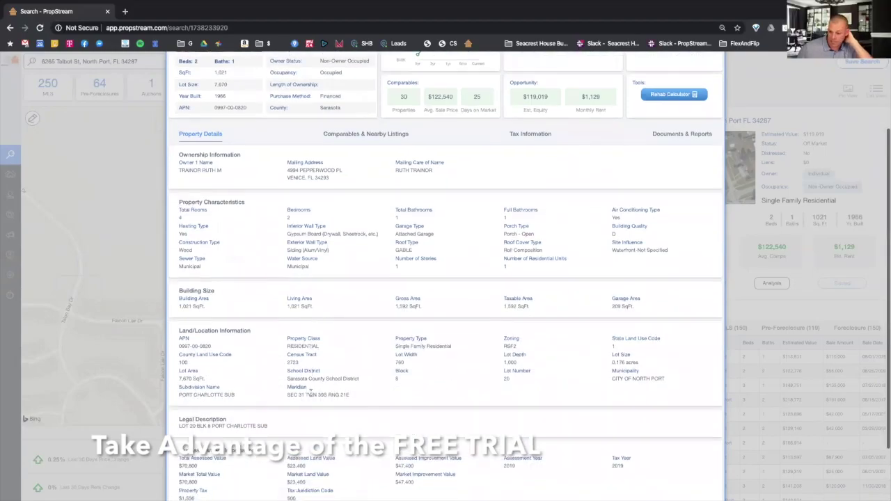
scroll(311, 396, "up", 3)
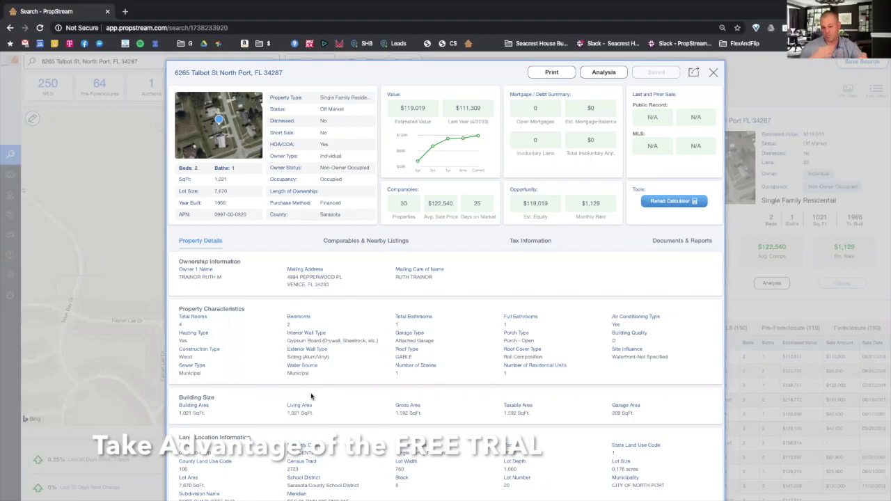
left_click(383, 240)
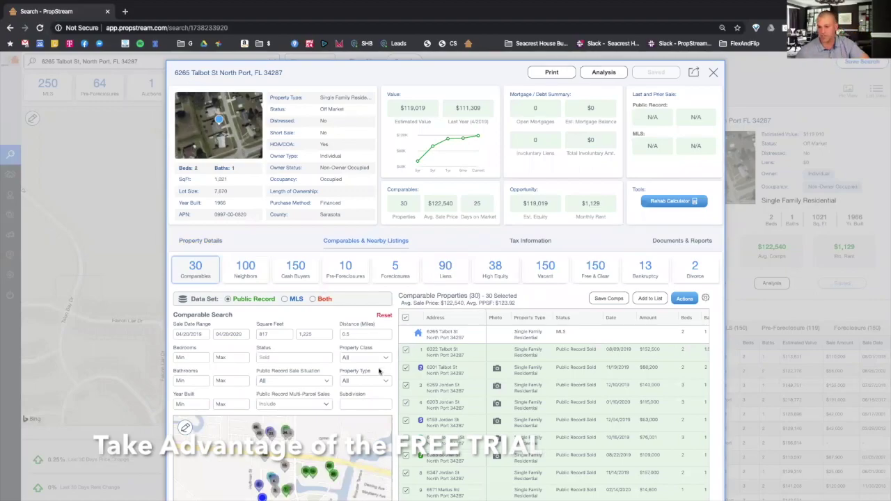
scroll(394, 376, "down", 1)
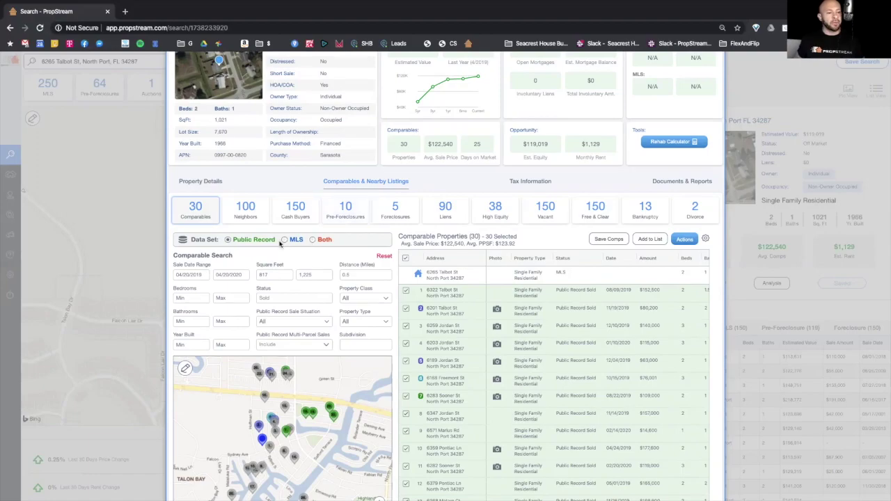
left_click(312, 240)
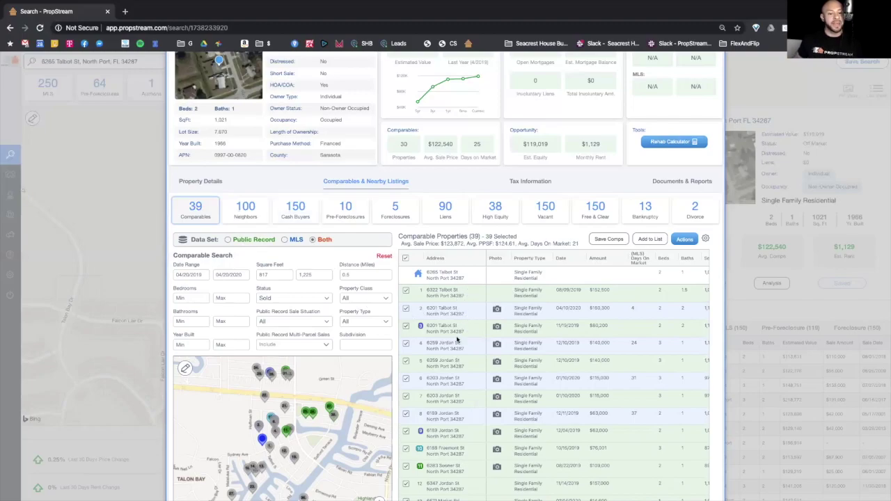
scroll(458, 344, "down", 1)
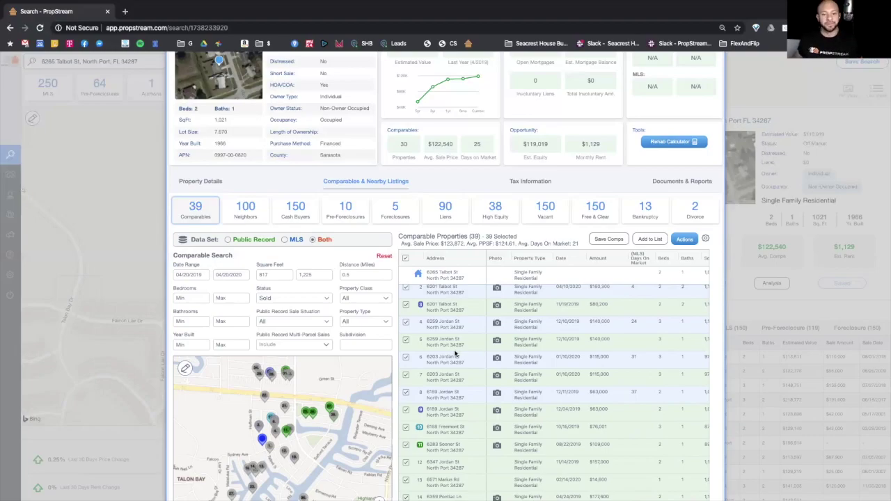
scroll(486, 397, "down", 2)
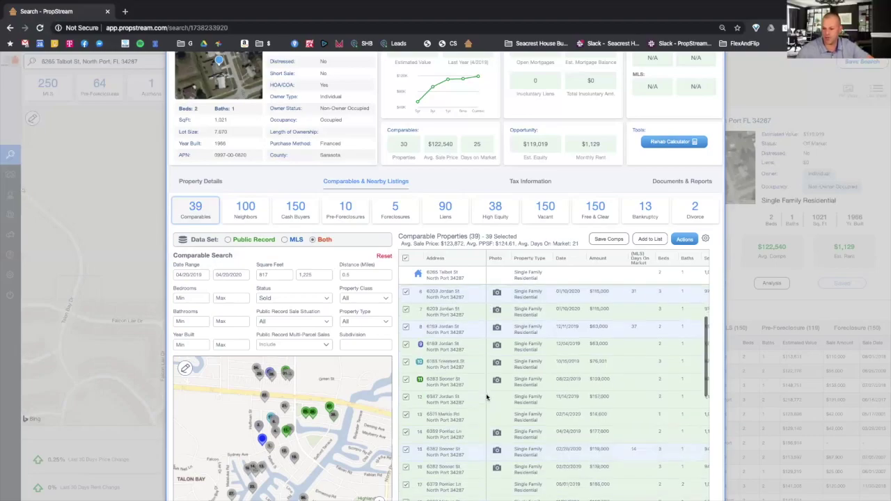
scroll(486, 397, "down", 1)
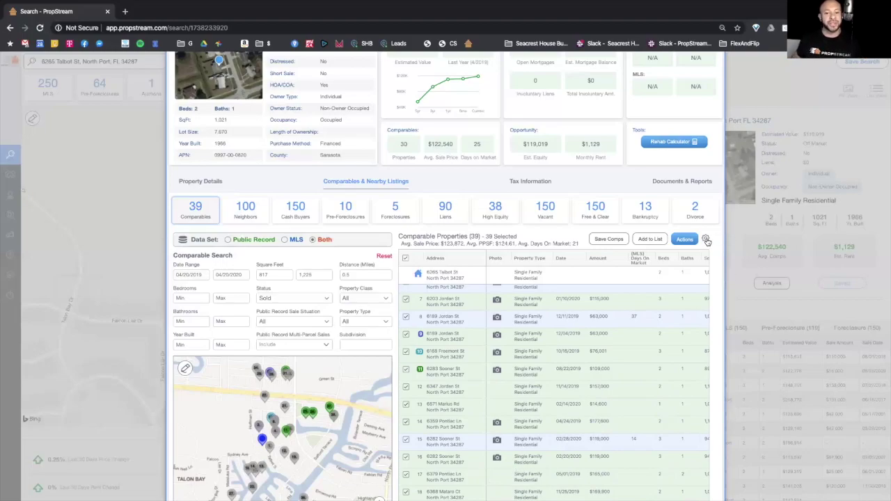
Hide the Property Type and Days On Market columns in the comps table and save the layout.
left_click(706, 240)
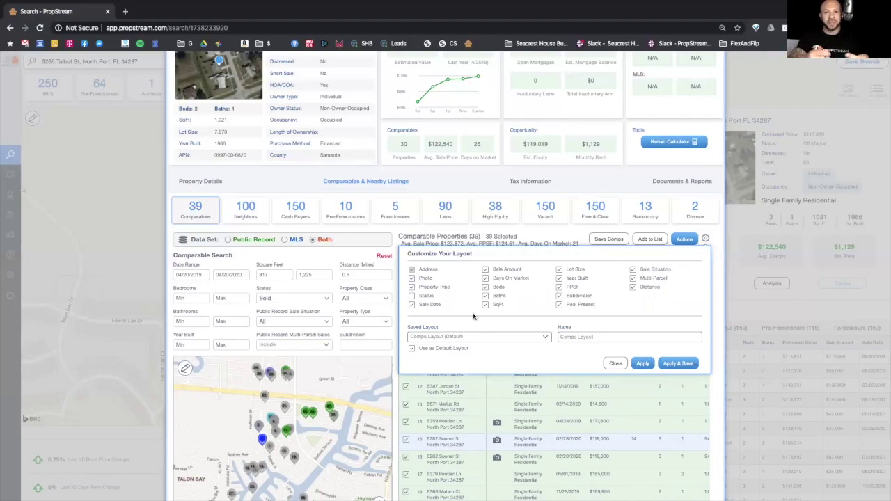
left_click(411, 286)
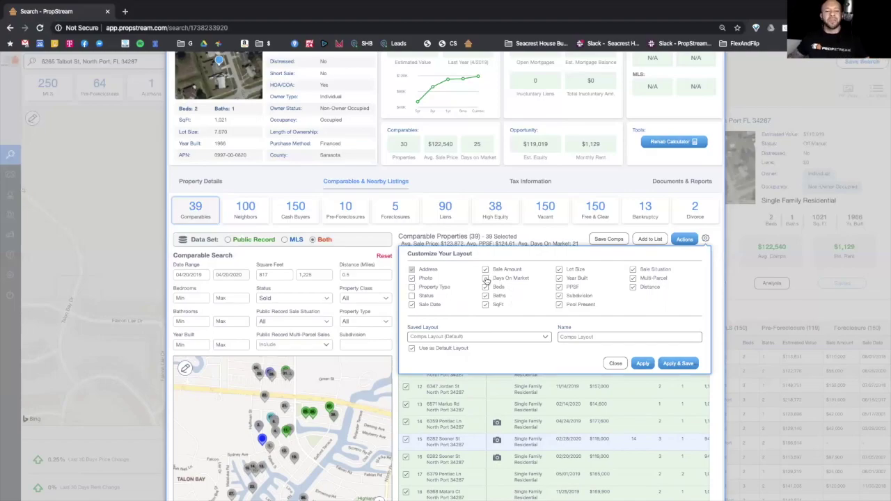
left_click(486, 278)
left_click(676, 364)
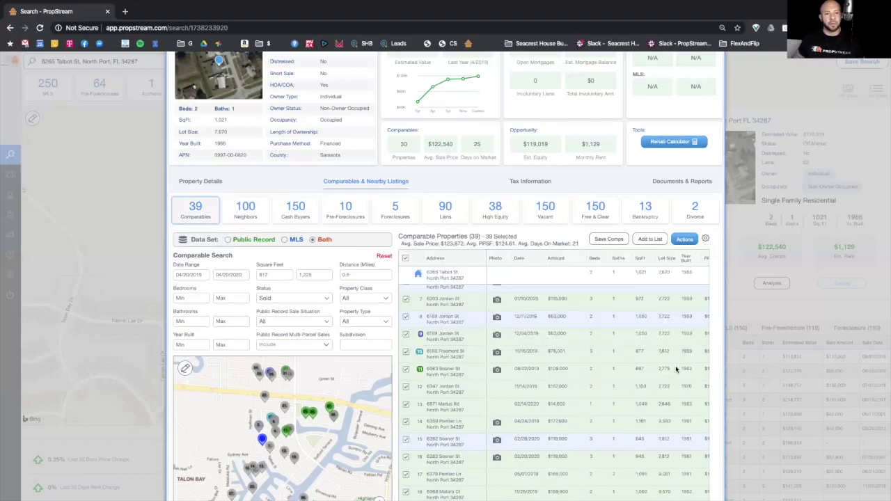
scroll(643, 366, "right", 5)
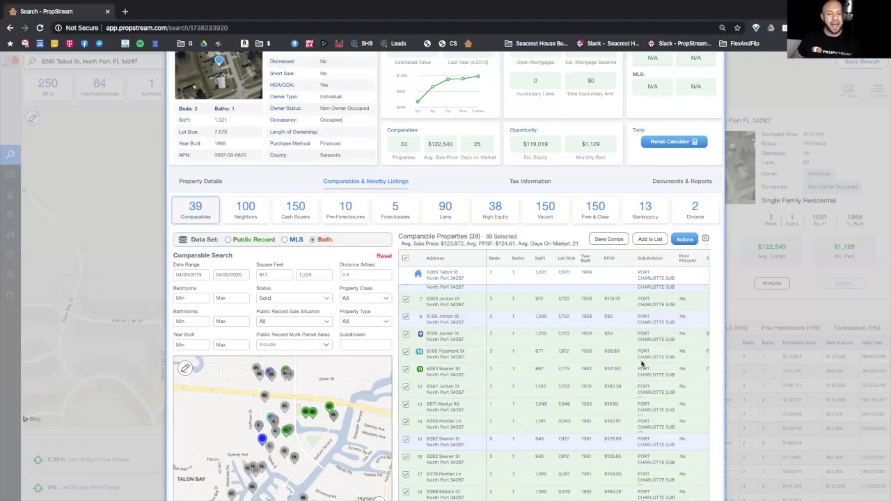
scroll(642, 363, "left", 1)
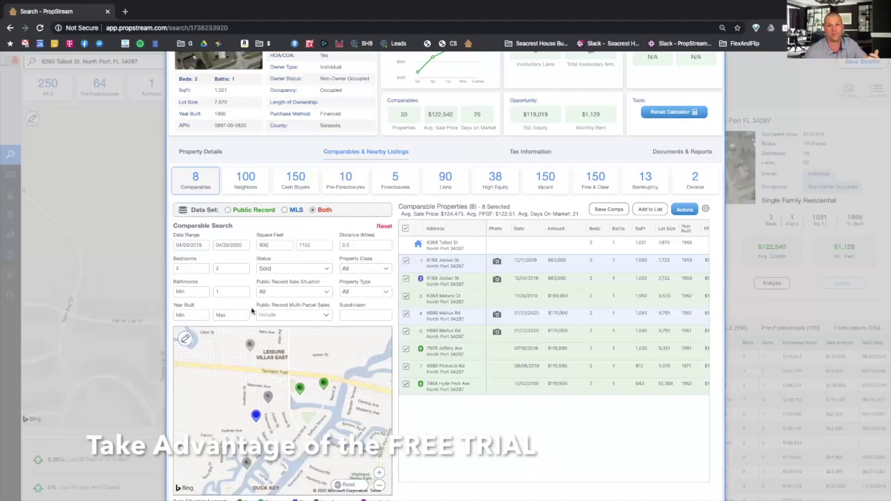
Review the 8 selected comps averaging $124,475, $122.51 per sq ft and 21 days on market.
scroll(255, 310, "down", 1)
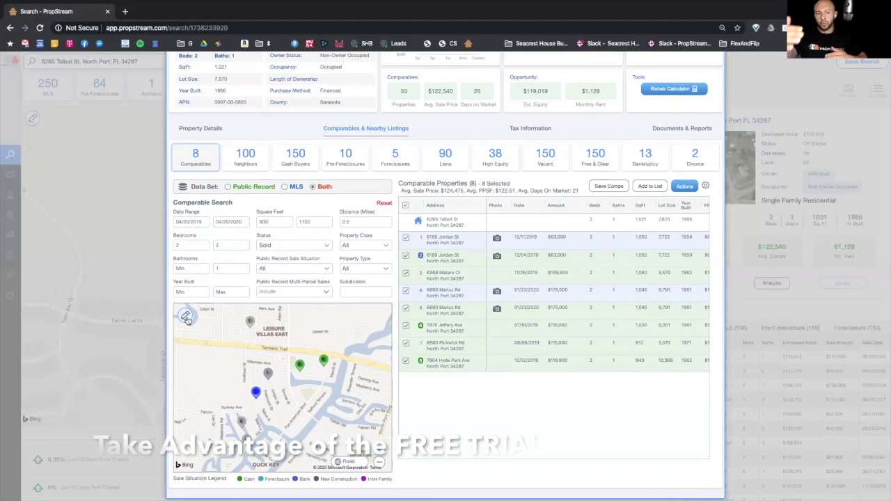
left_click(186, 317)
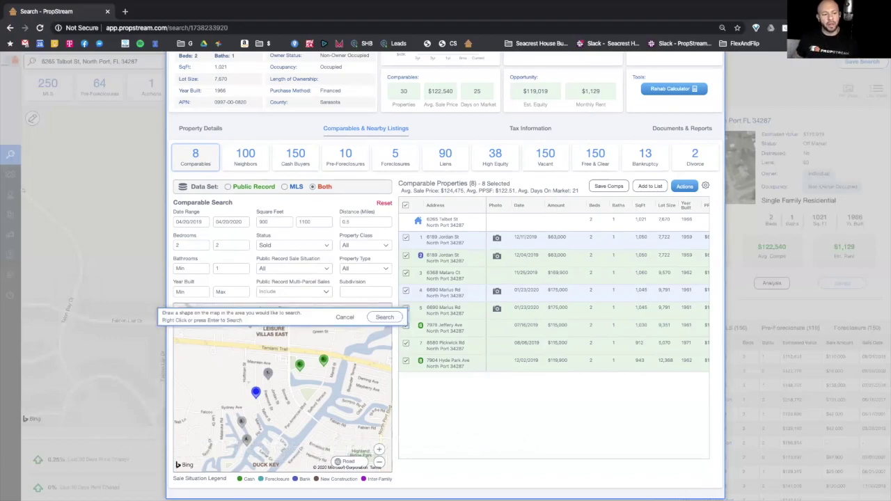
Draw a three-corner polygon on the map around the nearby green sale pins and subject property.
left_click(250, 402)
left_click(254, 350)
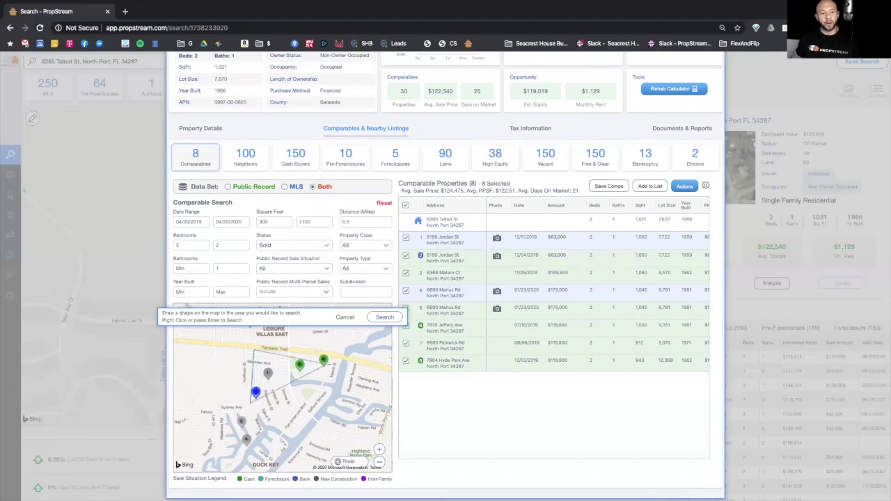
left_click(338, 359)
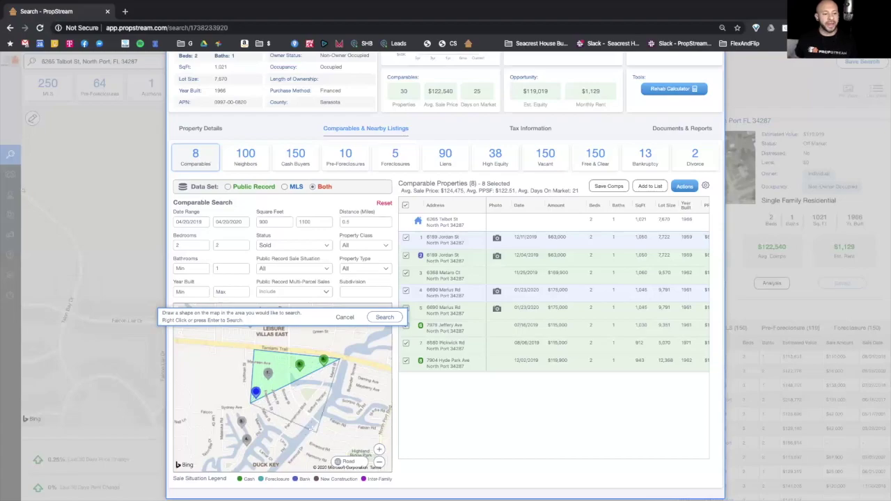
Search for comparables only within the drawn triangular area.
left_click(384, 318)
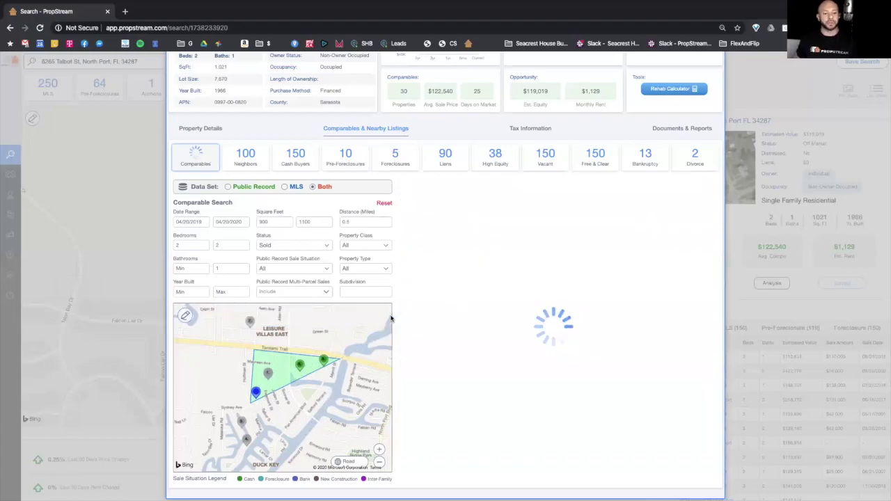